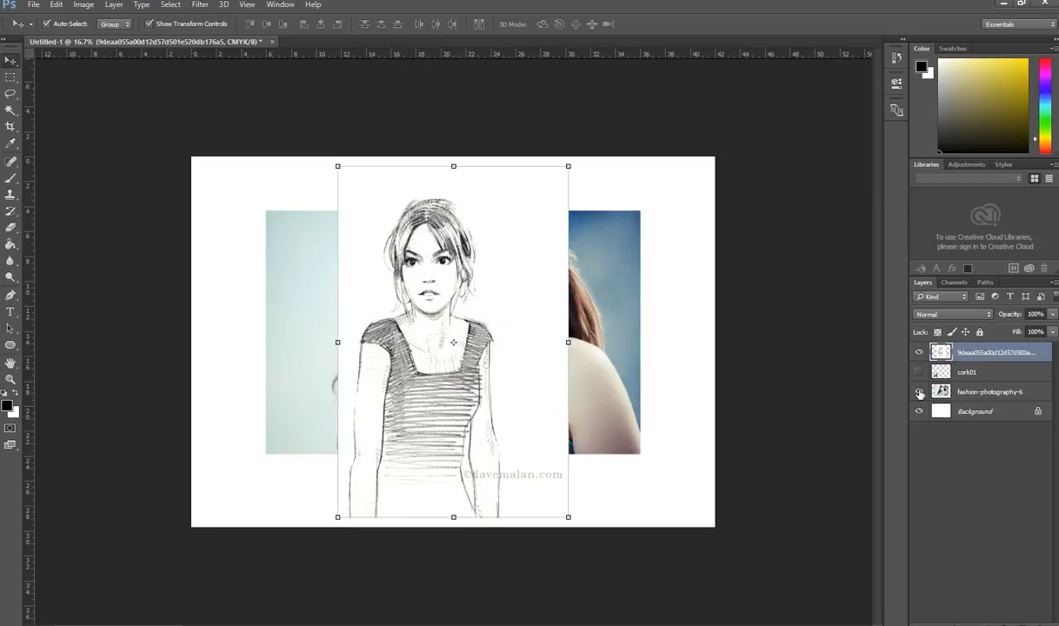
Step: Draw a rectangular marquee selection around the sketched woman's head and torso on the sketch layer
left_click_drag(922, 394, 968, 357)
left_click(13, 83)
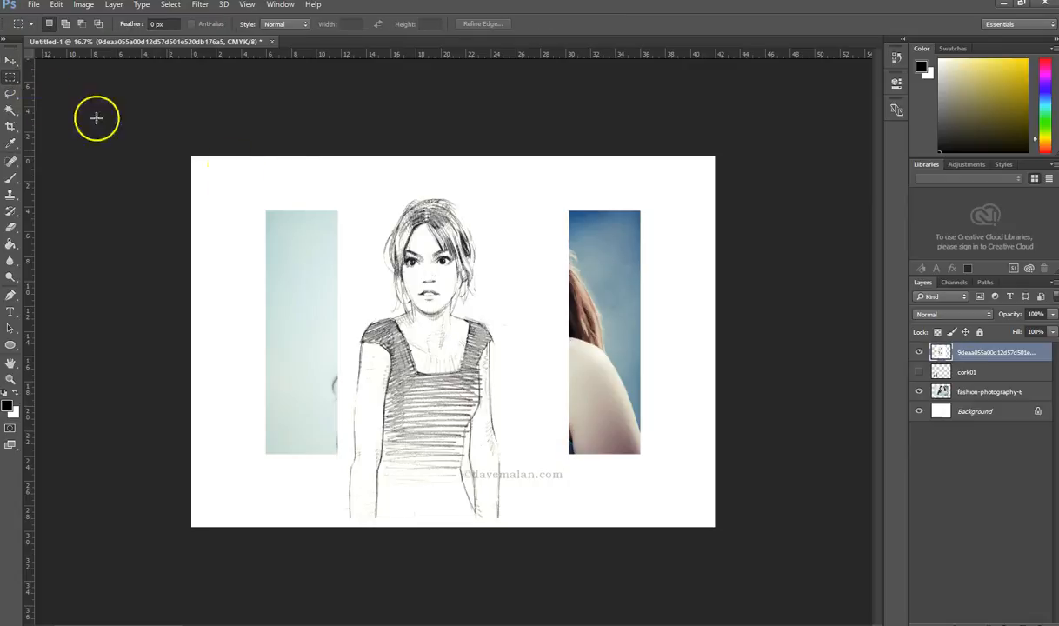
left_click_drag(332, 181, 584, 463)
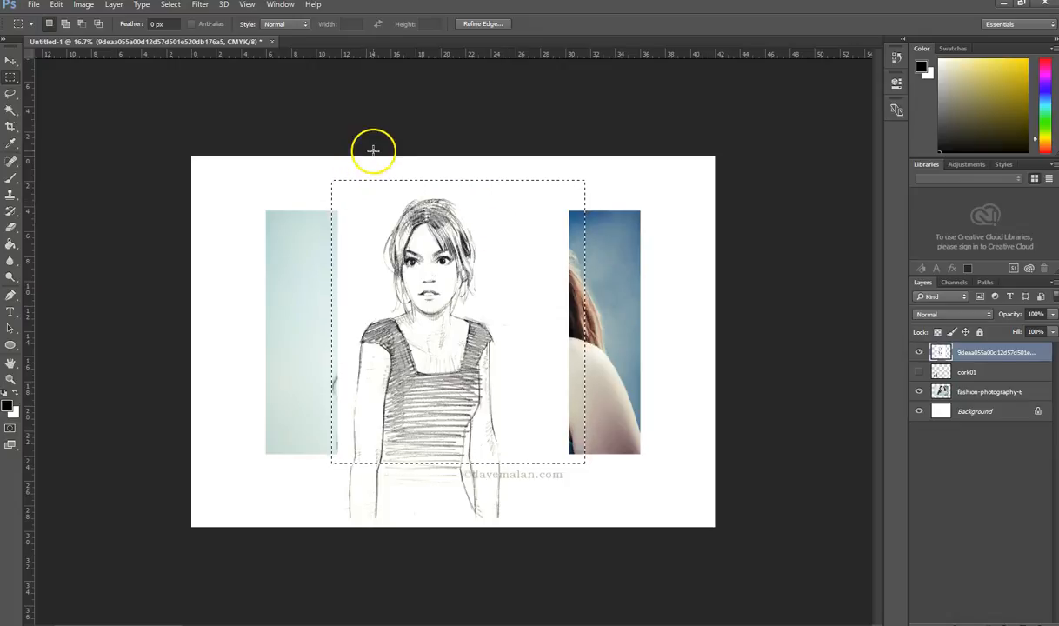
Step: Test the rectangular selection by painting black brush strokes across it and deleting its contents, undoing each change
left_click(11, 177)
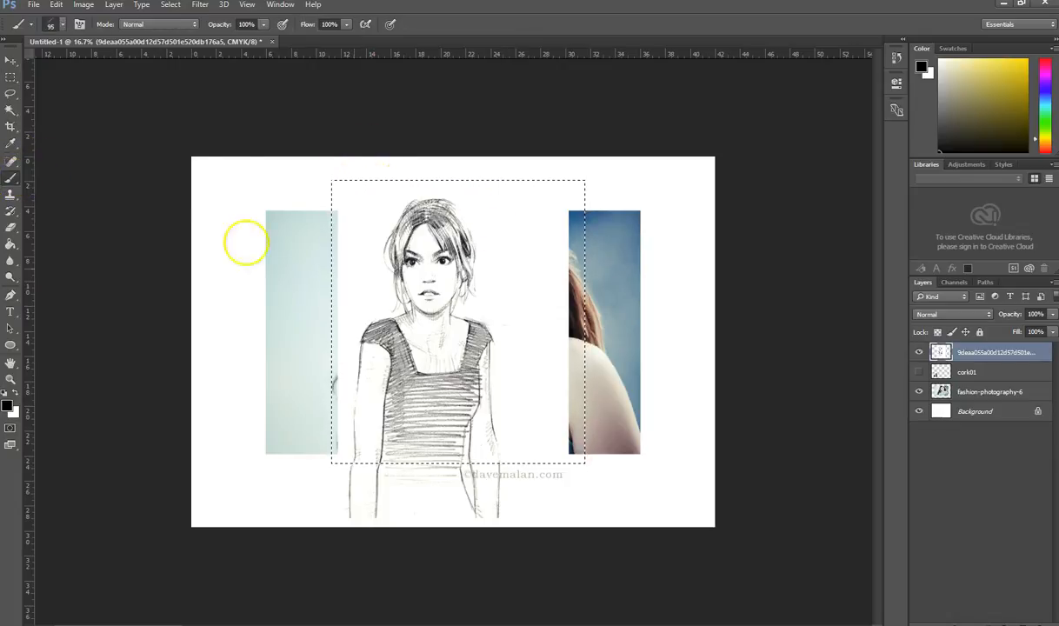
mouse_move(604, 261)
left_mouse_down()
mouse_move(656, 259)
mouse_move(268, 315)
mouse_move(205, 339)
mouse_move(291, 356)
mouse_move(632, 367)
left_mouse_up()
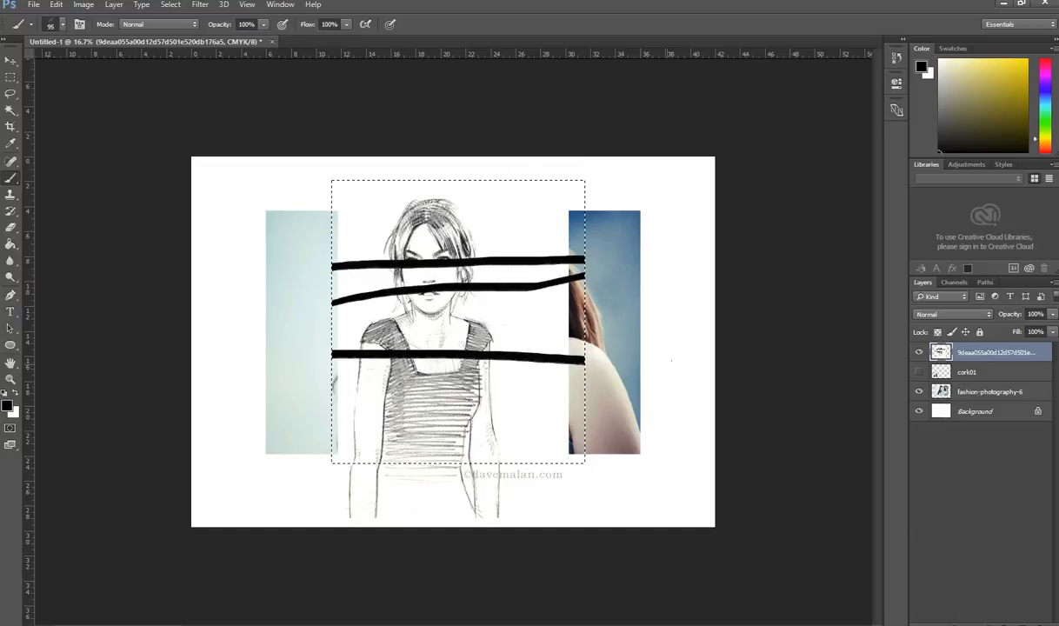
key("ctrl+alt+z")
key("ctrl+alt+z")
key("ctrl+alt+z")
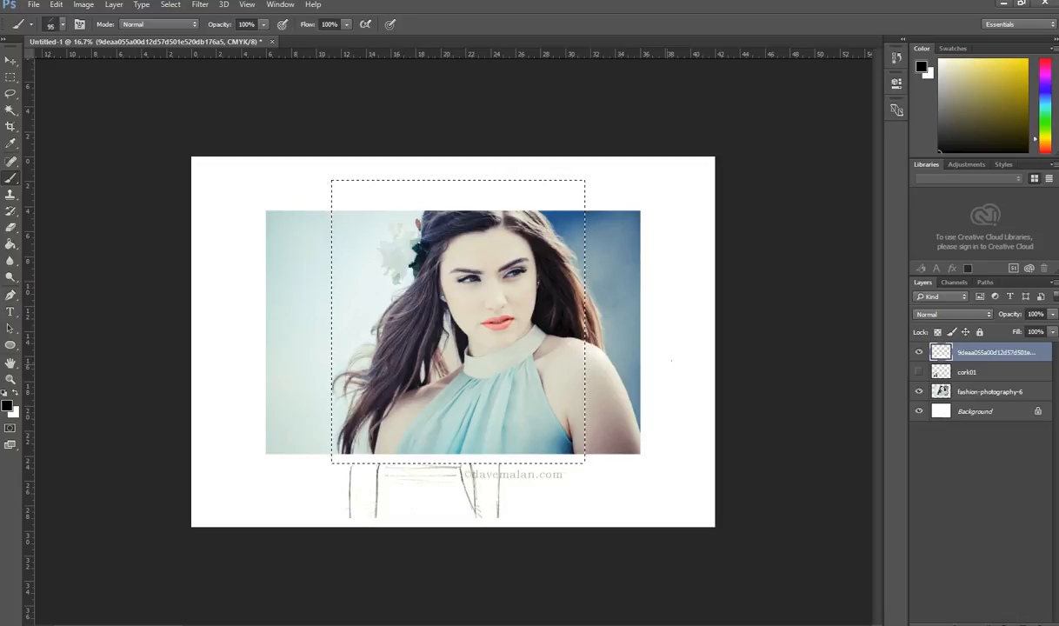
key("ctrl+z")
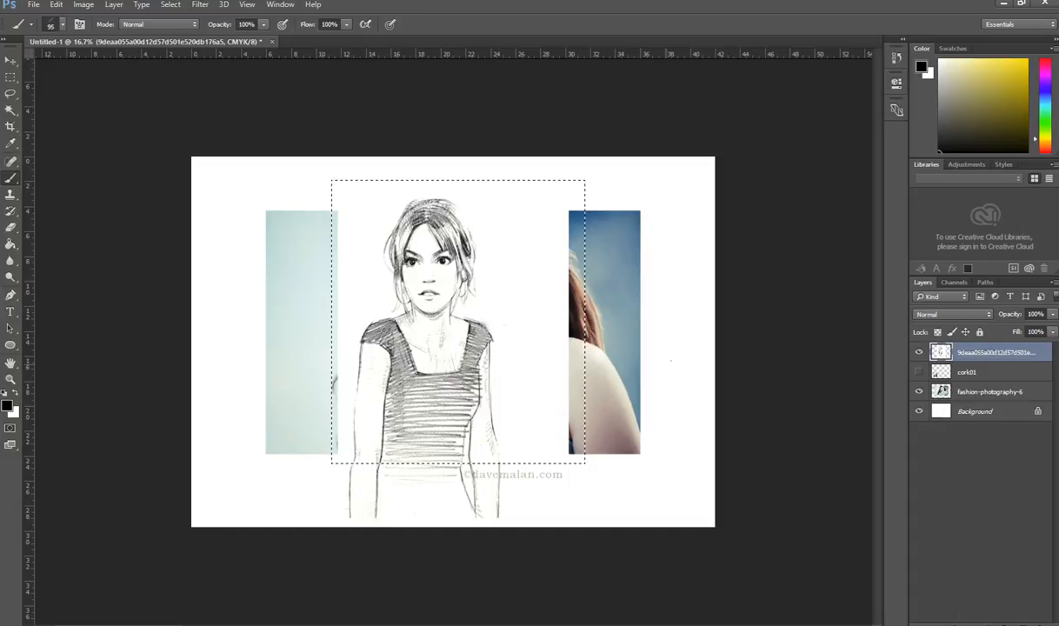
Step: Invert the selection, delete the part of the sketch outside the rectangle, and deselect
left_click(171, 5)
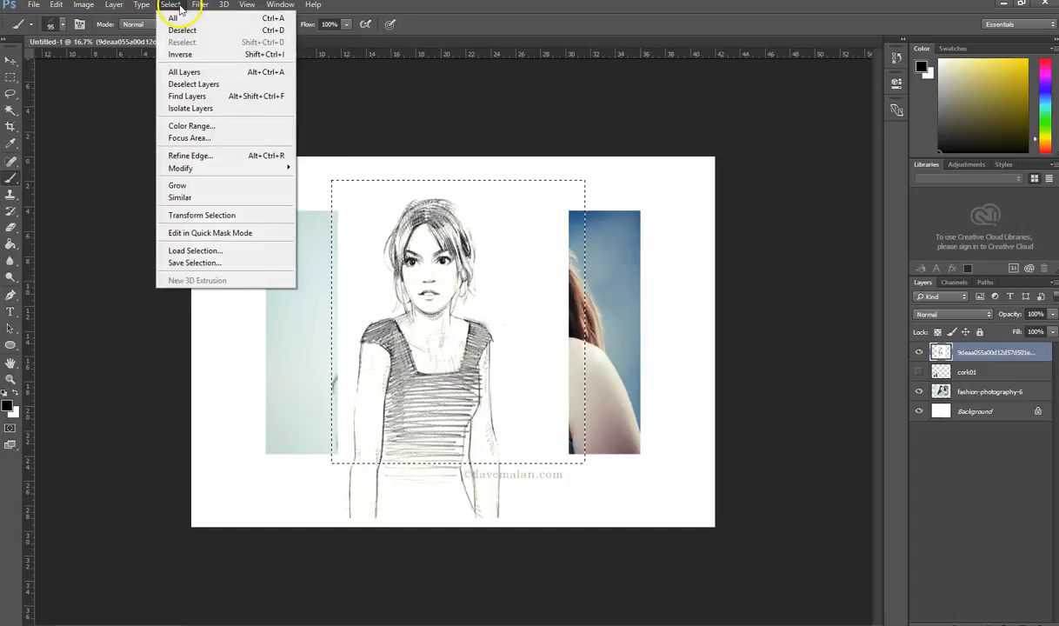
left_click(203, 56)
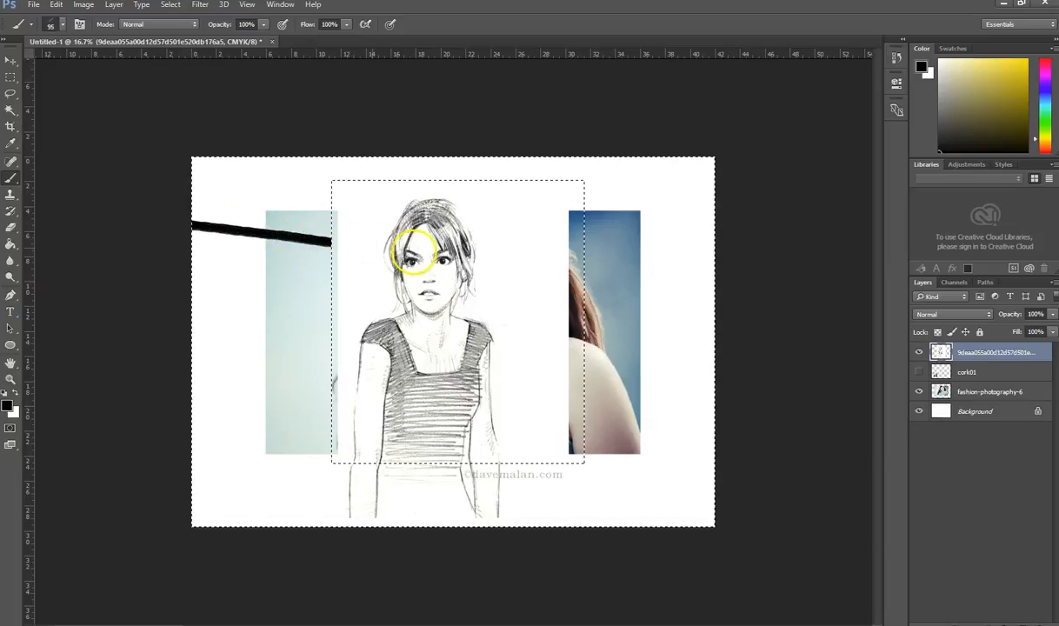
left_click_drag(680, 270, 756, 273)
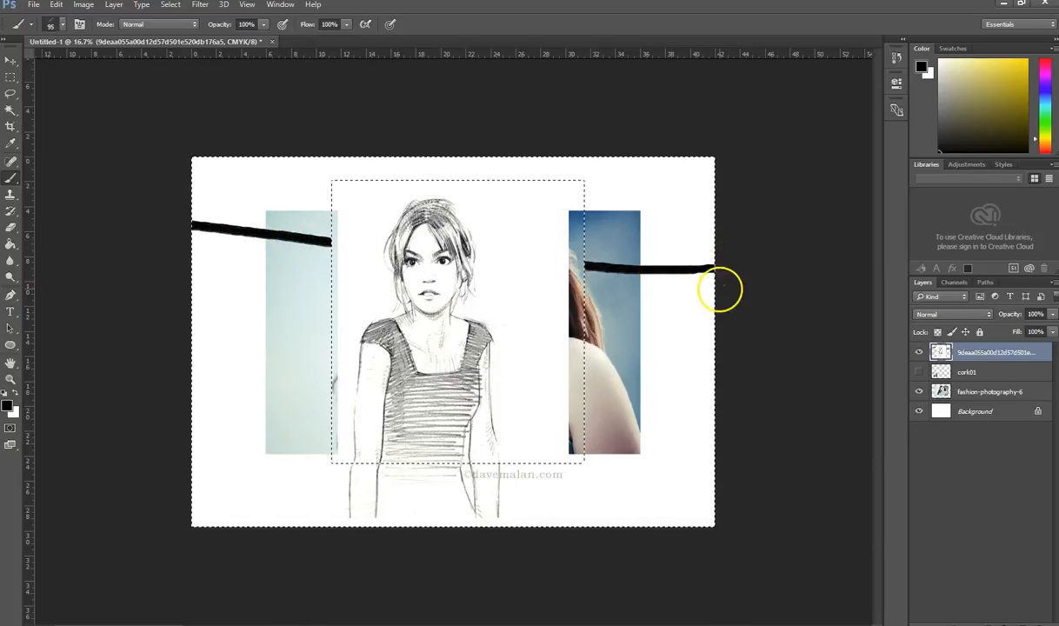
left_click_drag(260, 287, 147, 283)
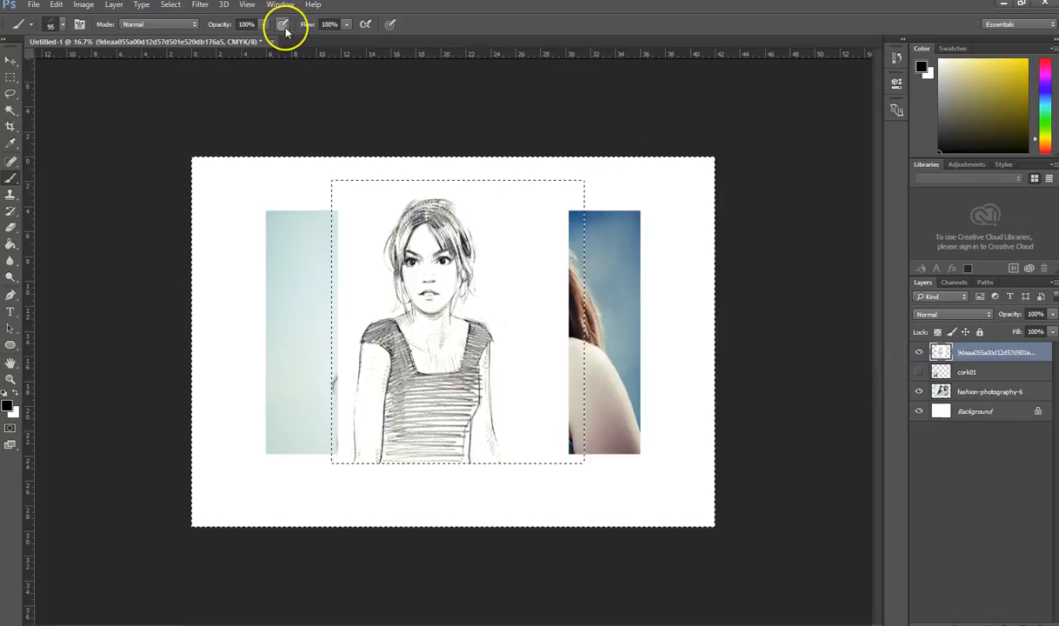
left_click(172, 5)
left_click(193, 32)
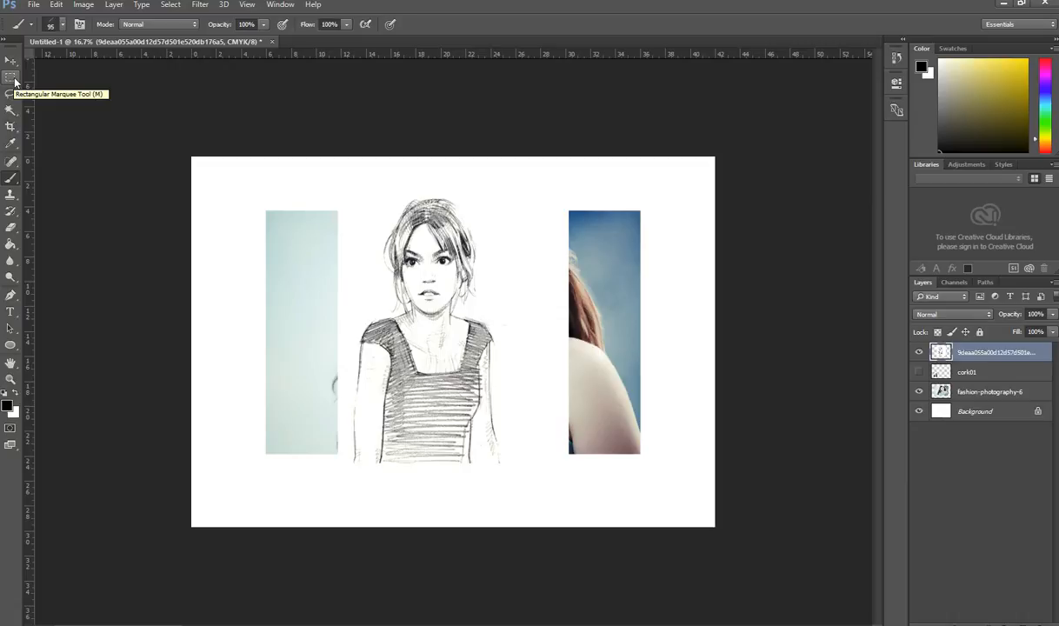
Step: Start a Pen tool path just below the sketched woman's left-hand arm and curve it up beside the lower arm
left_click(11, 297)
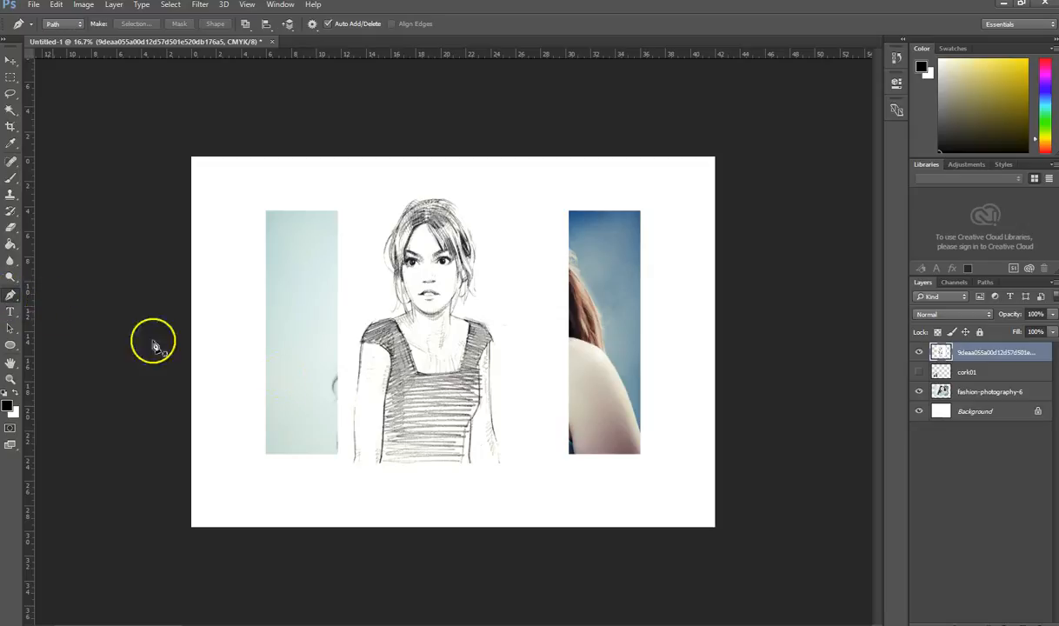
left_click(408, 406, "ctrl")
left_click(395, 418, "ctrl")
left_click(360, 433, "ctrl")
left_click_drag(349, 468, 386, 342)
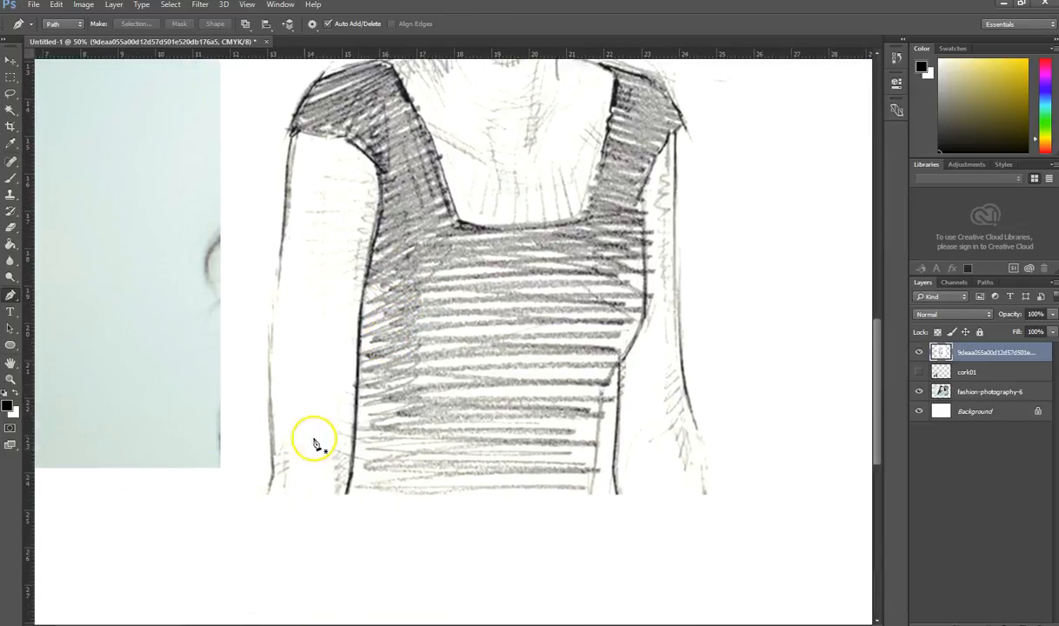
left_click(254, 497)
left_click(245, 517)
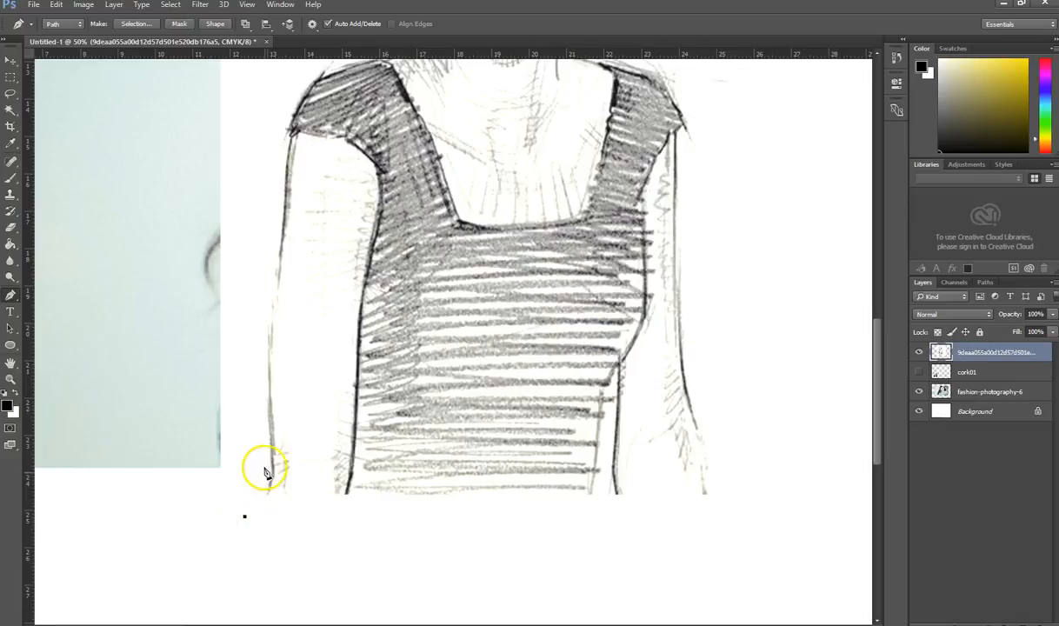
left_click(258, 431)
left_click_drag(258, 431, 252, 381)
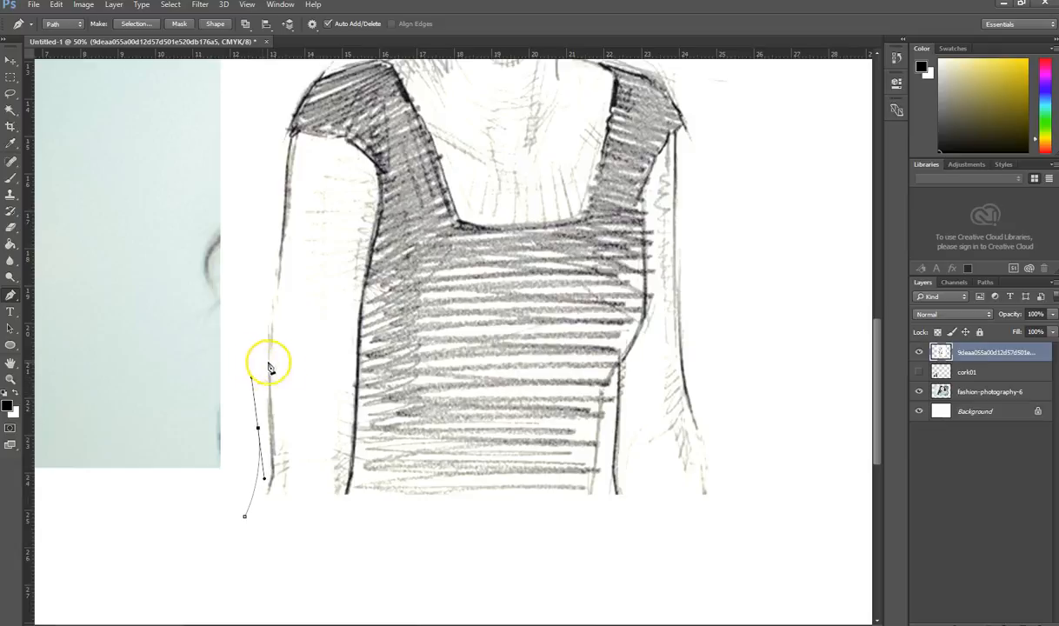
Step: Extend the pen path up the outside of the left-hand arm and over the shoulder towards the neck
scroll(270, 374, "up", 3)
scroll(287, 381, "up", 3)
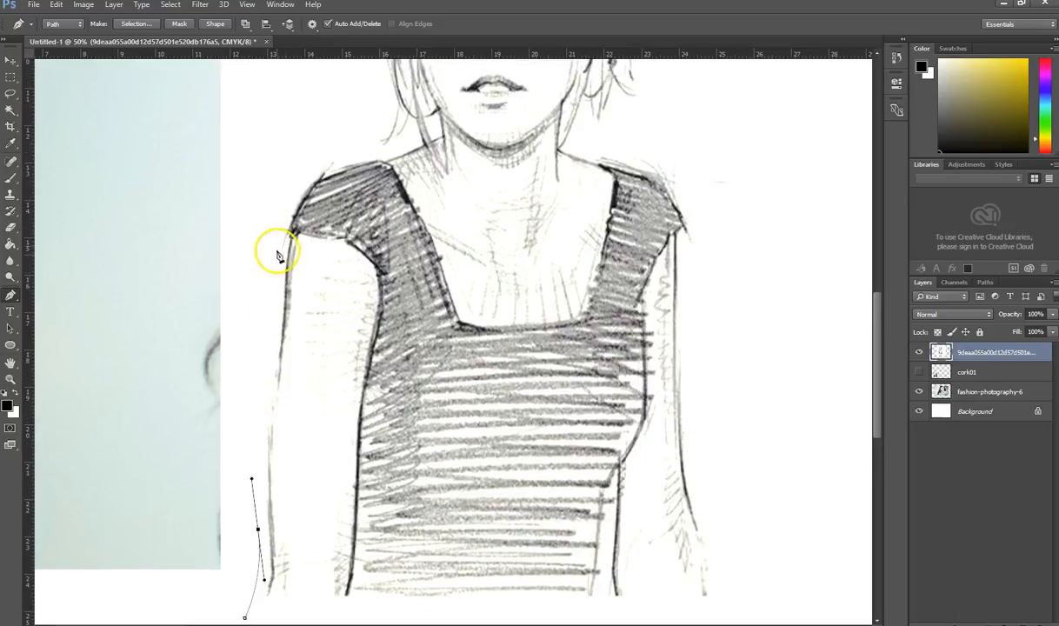
left_click_drag(262, 383, 266, 359)
left_click_drag(276, 252, 277, 241)
left_click_drag(312, 169, 379, 145)
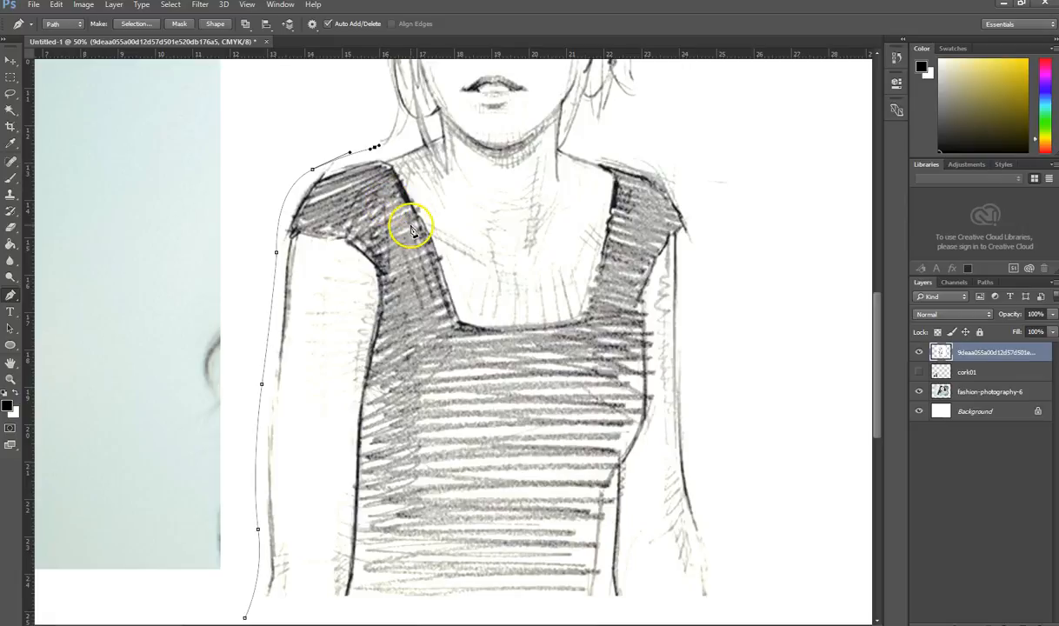
Step: Trace the pen path around the left-hand side of the hair, over the head and onto the right-hand side
left_click_drag(416, 172, 432, 430)
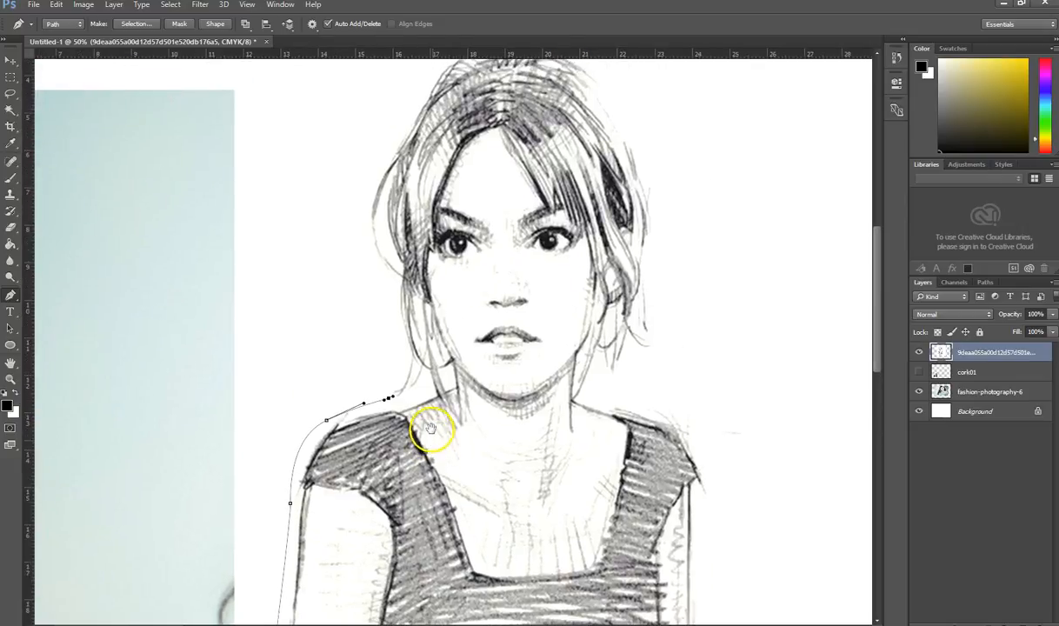
left_click_drag(398, 357, 372, 266)
left_click_drag(359, 224, 372, 355)
left_click_drag(342, 295, 371, 252)
left_click_drag(406, 203, 424, 193)
left_click_drag(499, 186, 527, 200)
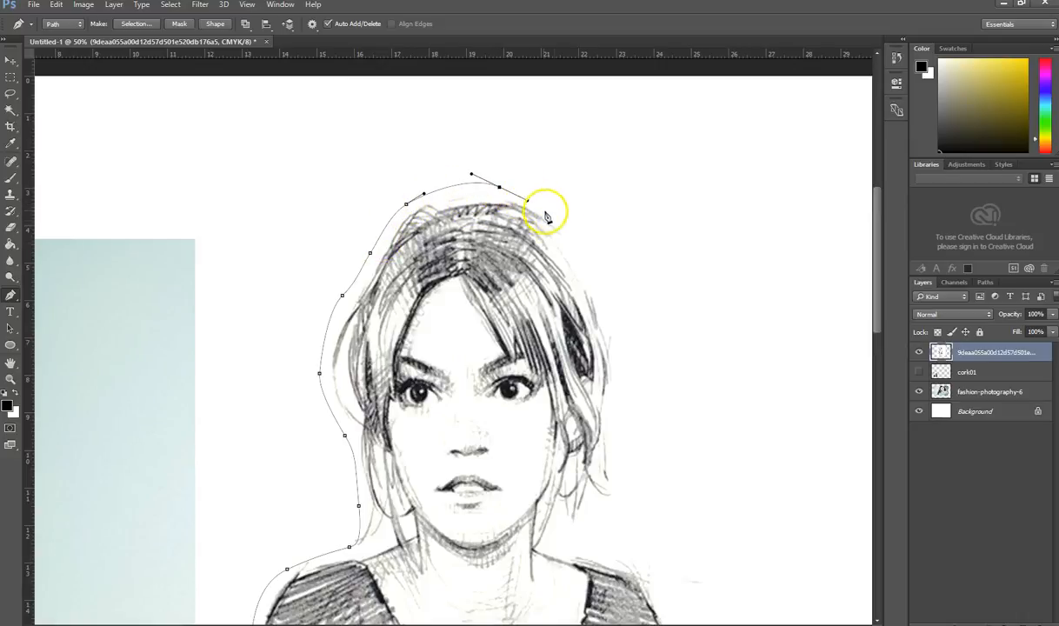
left_click_drag(573, 233, 600, 278)
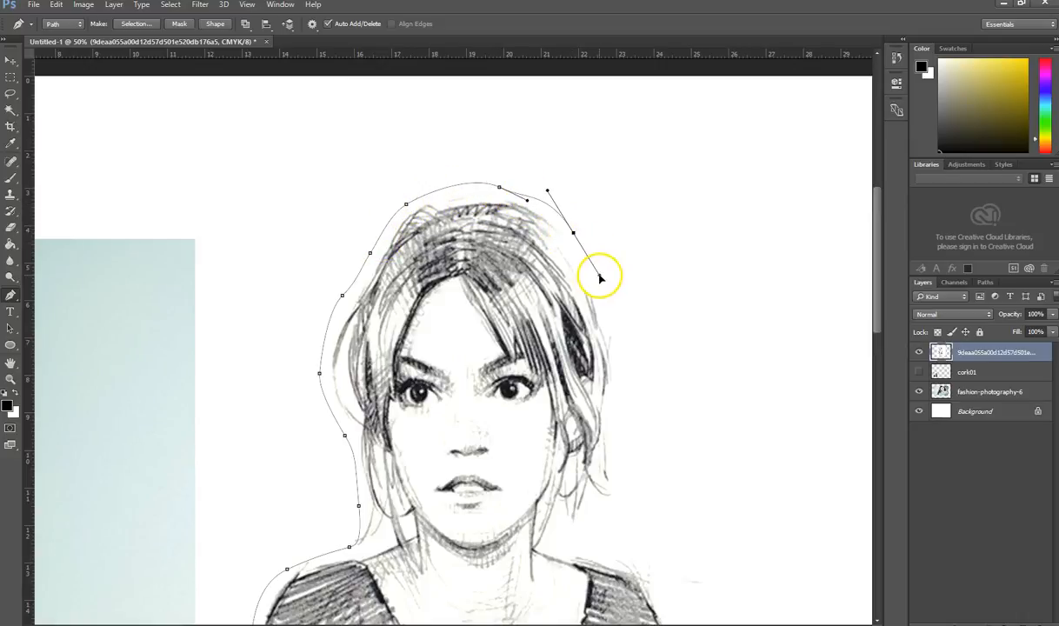
left_click_drag(619, 332, 545, 294)
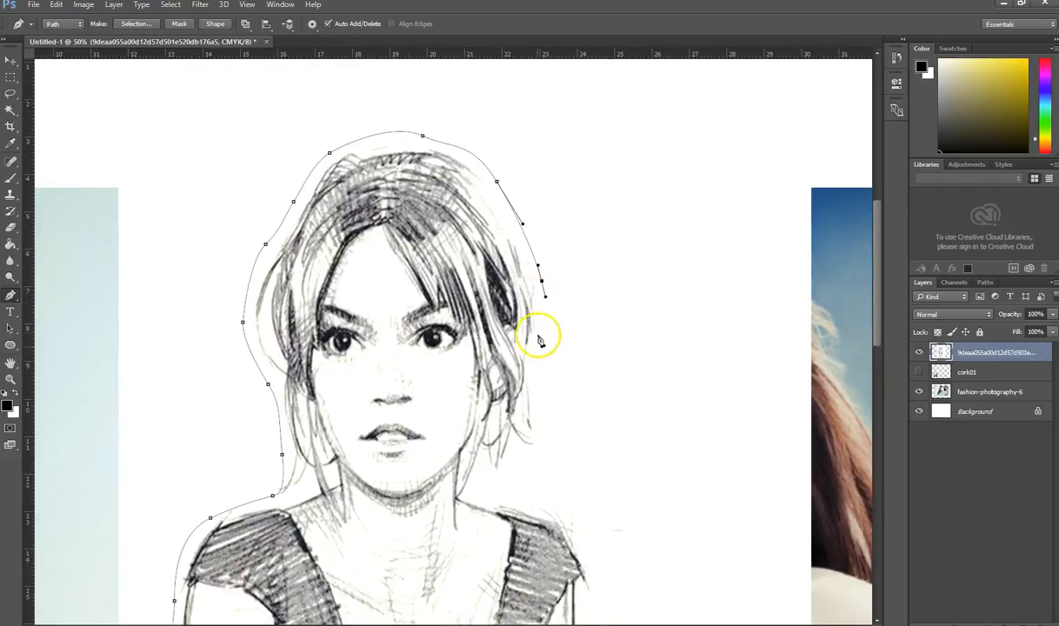
Step: Continue the path down the hair, over the right-hand shoulder and along the arm, and close it beneath the figure
left_click_drag(541, 388, 525, 501)
left_click_drag(585, 529, 478, 341)
key("ctrl+z")
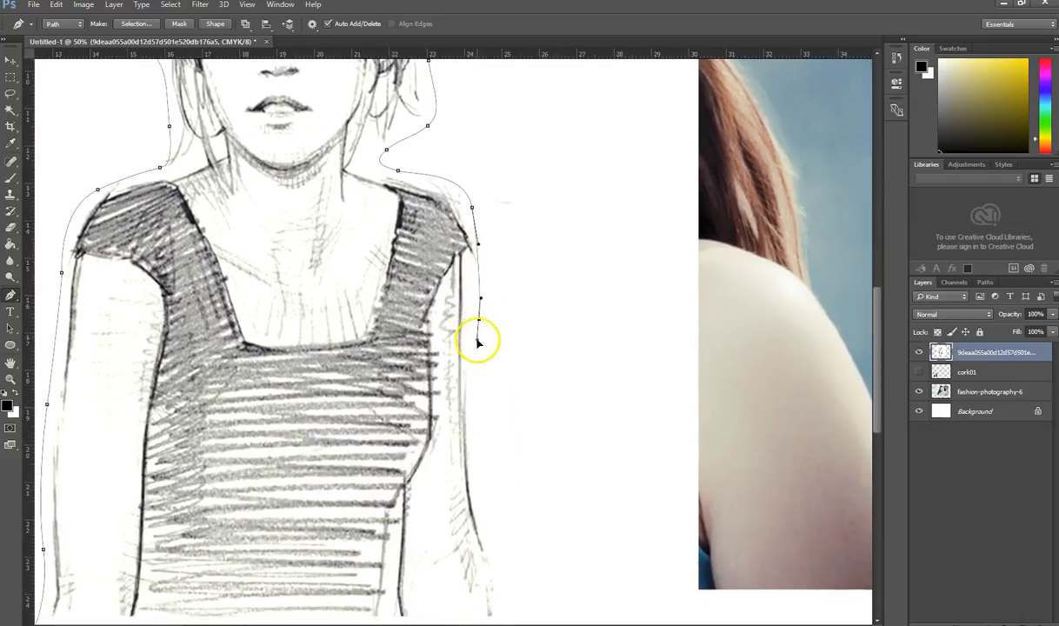
left_click_drag(480, 401, 460, 415)
left_click(473, 453)
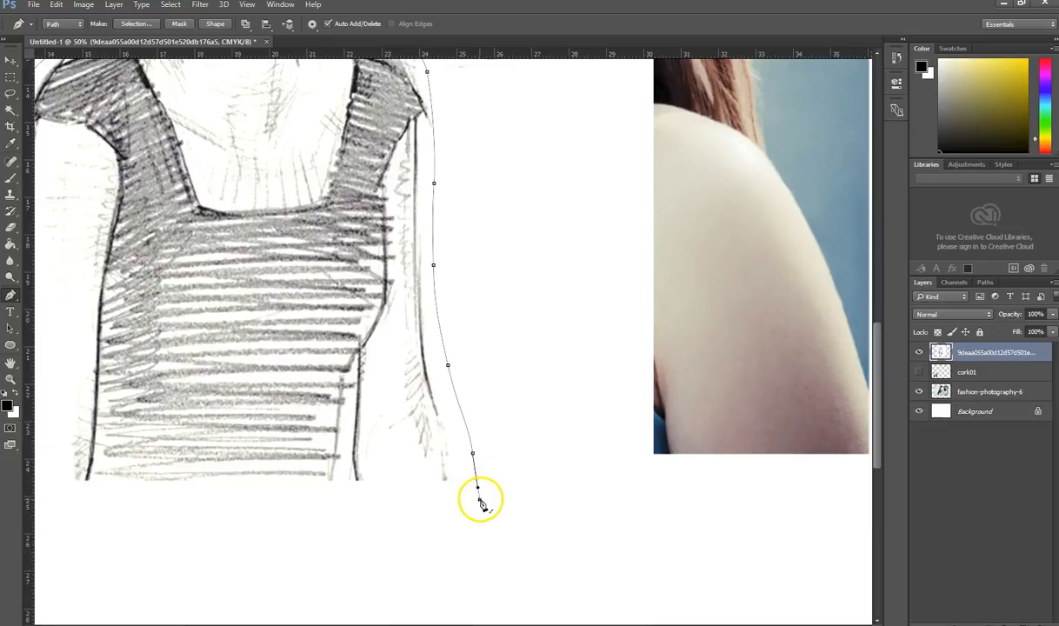
left_click(499, 457, "alt")
left_click(499, 457, "alt")
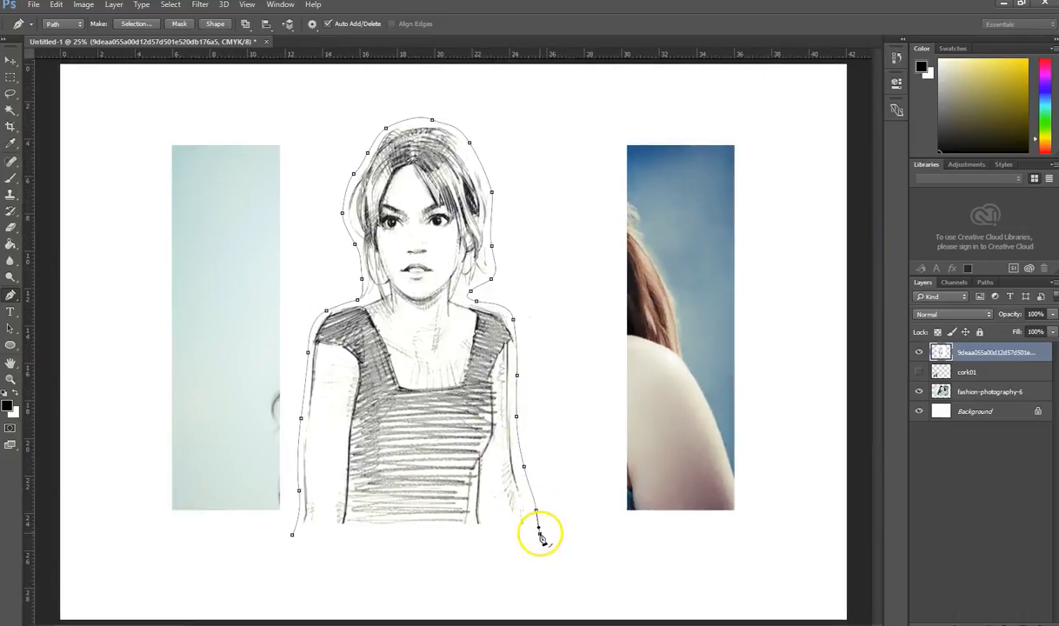
left_click(293, 536)
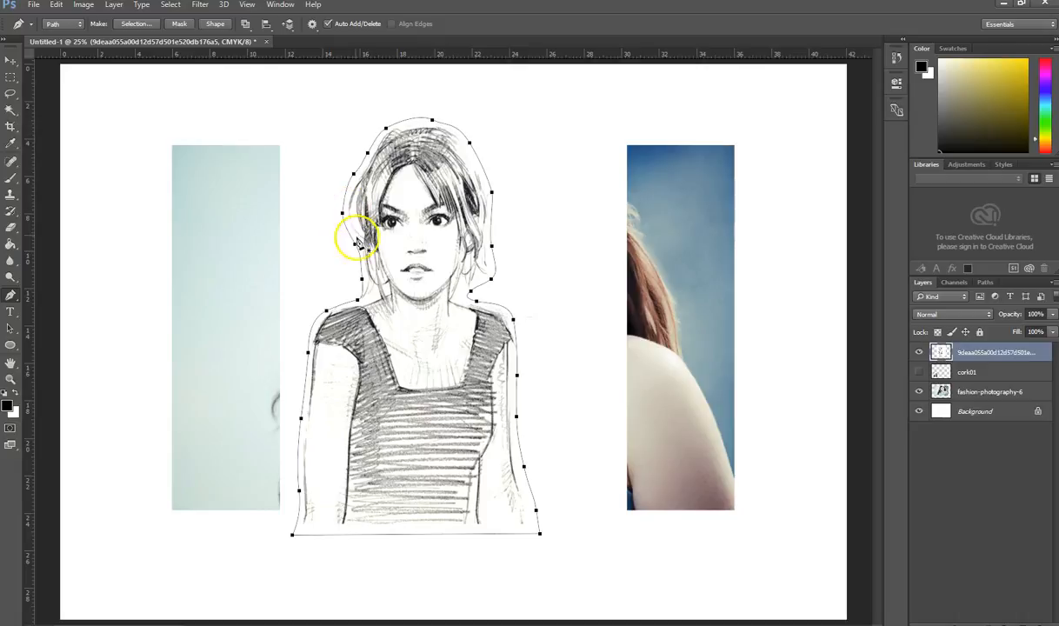
Step: Refine the closed path by removing the left-hand shoulder anchor and repositioning the anchors beside the right-hand shoulder and hair
mouse_move(327, 316)
left_mouse_down()
mouse_move(312, 342)
mouse_move(318, 328)
left_mouse_up()
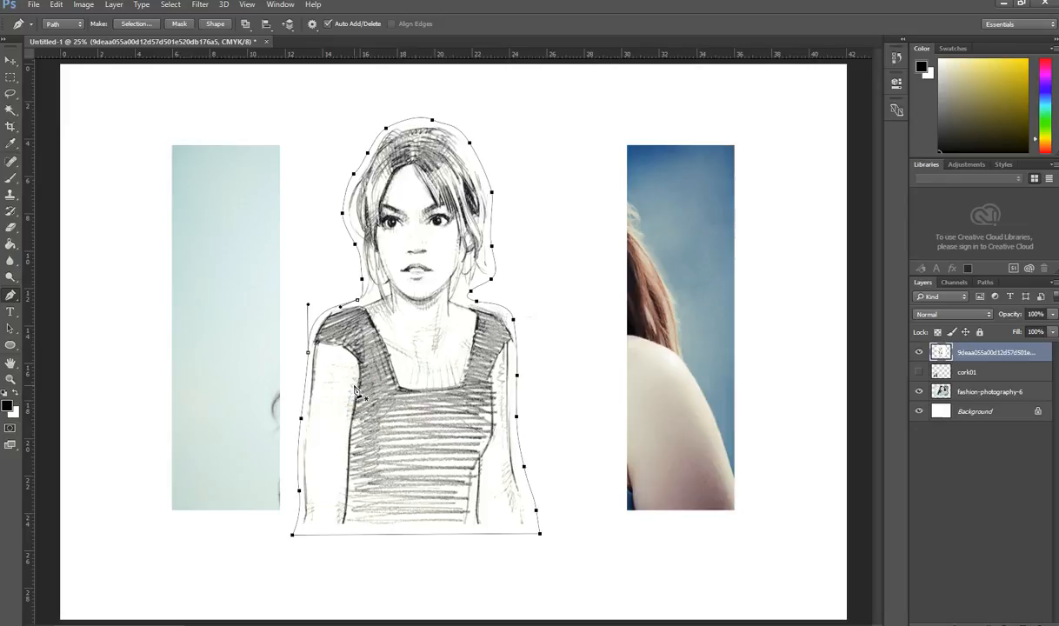
left_click(474, 301)
left_click_drag(477, 304, 485, 302)
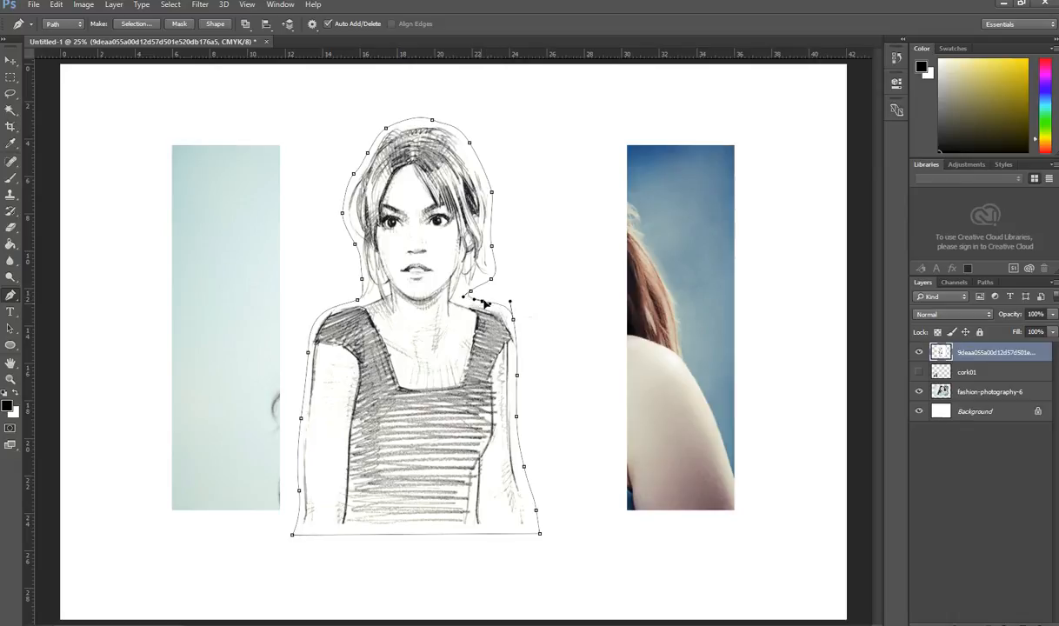
left_click_drag(510, 301, 488, 279)
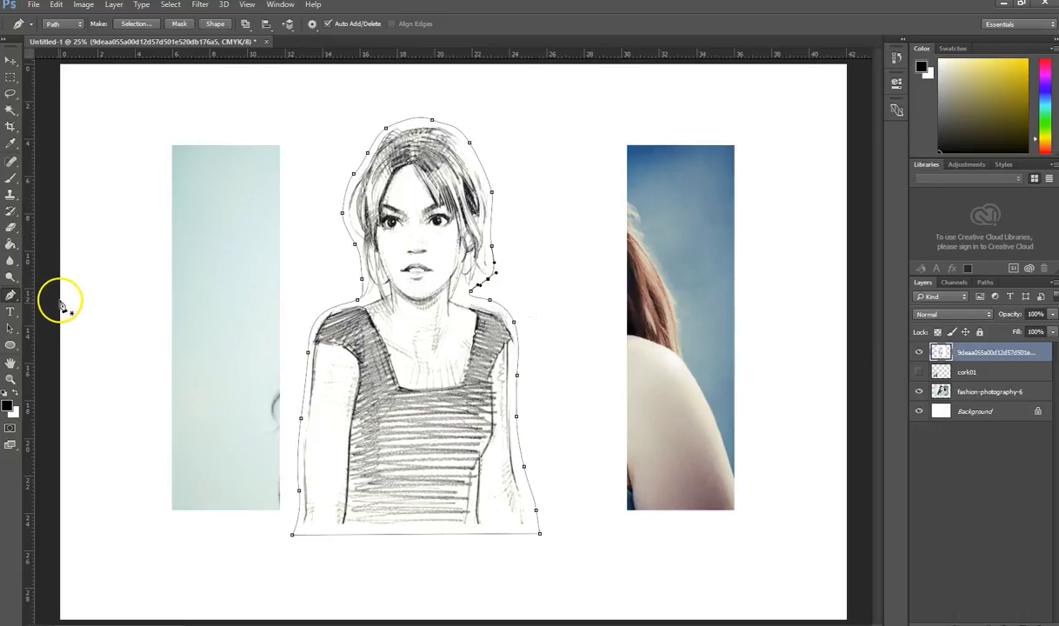
Step: Convert the path around the figure into a new selection with a feather radius of 0 pixels
right_click(392, 270)
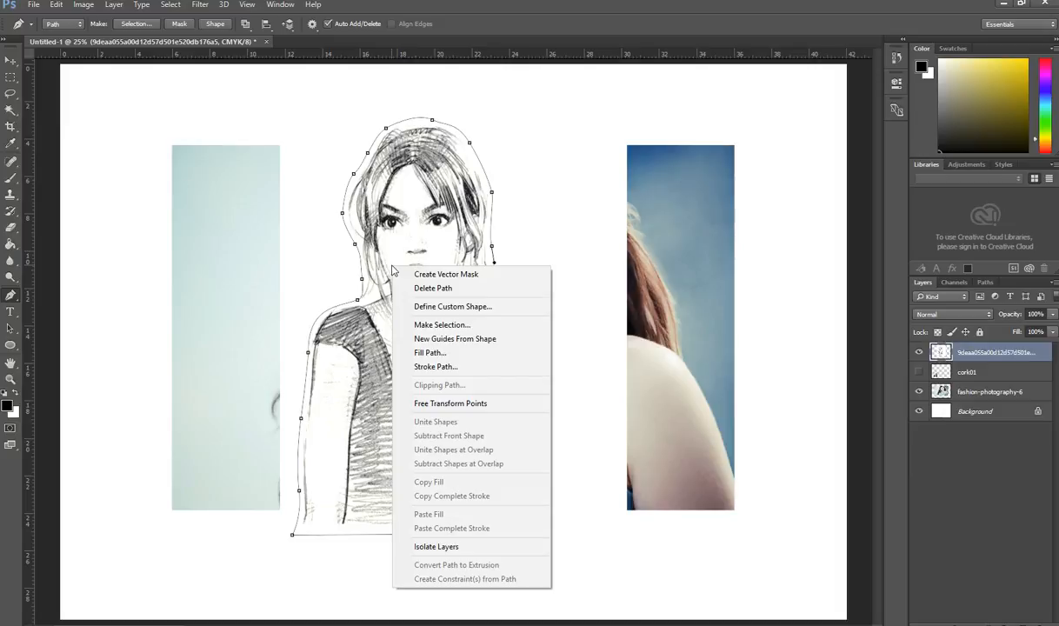
left_click(474, 329)
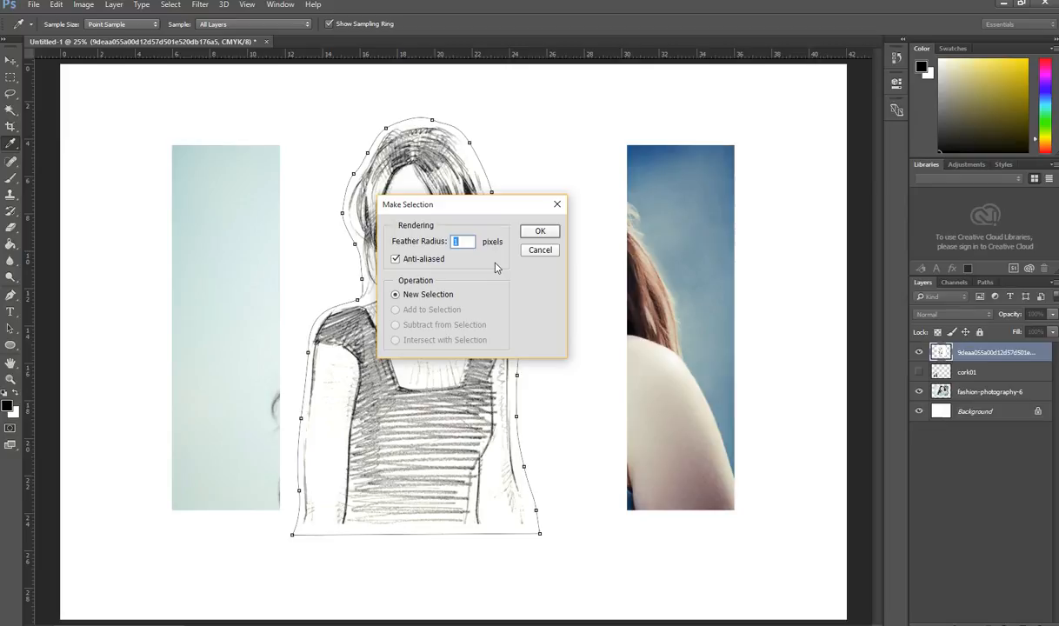
type("0")
left_click(541, 230)
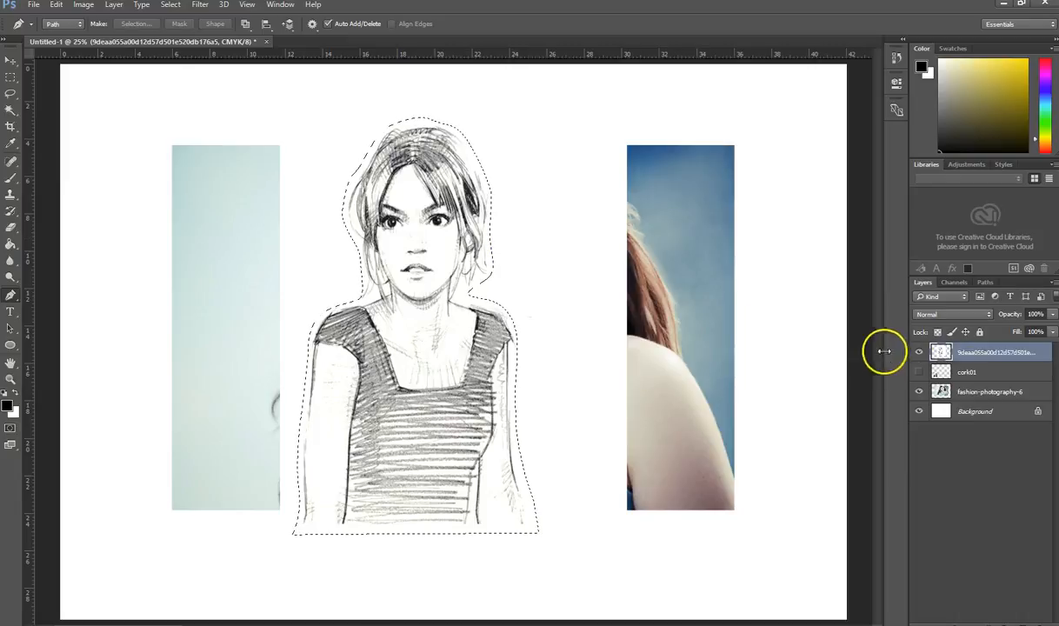
Step: Test the figure selection with black brush strokes across the sketch and undo them
left_click(12, 180)
mouse_move(355, 249)
left_mouse_down()
mouse_move(503, 244)
mouse_move(303, 329)
mouse_move(620, 399)
mouse_move(289, 457)
mouse_move(315, 485)
mouse_move(588, 535)
left_mouse_up()
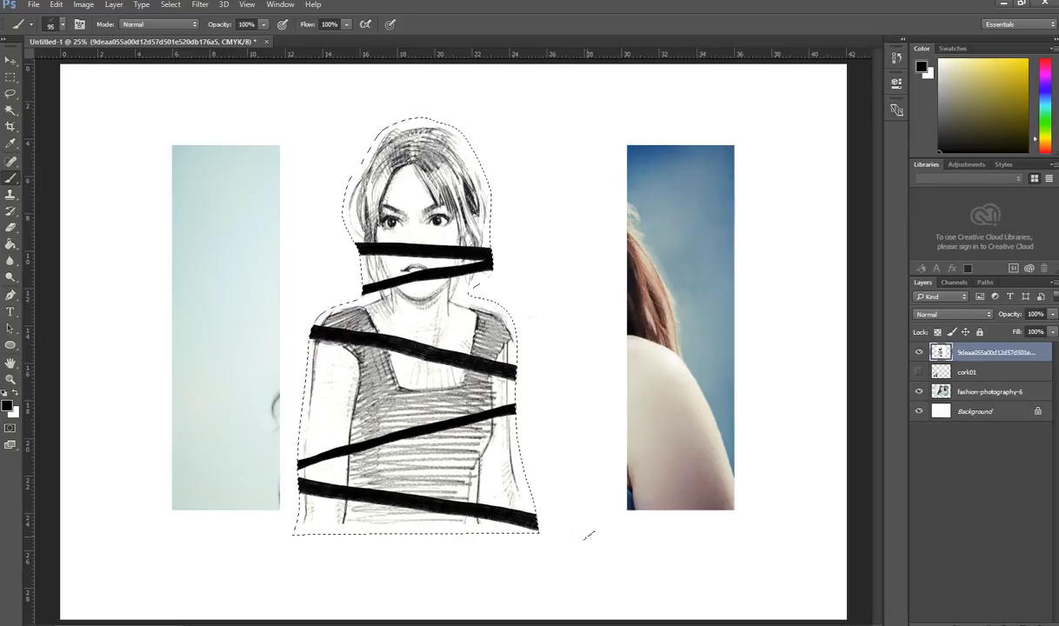
key("ctrl+z")
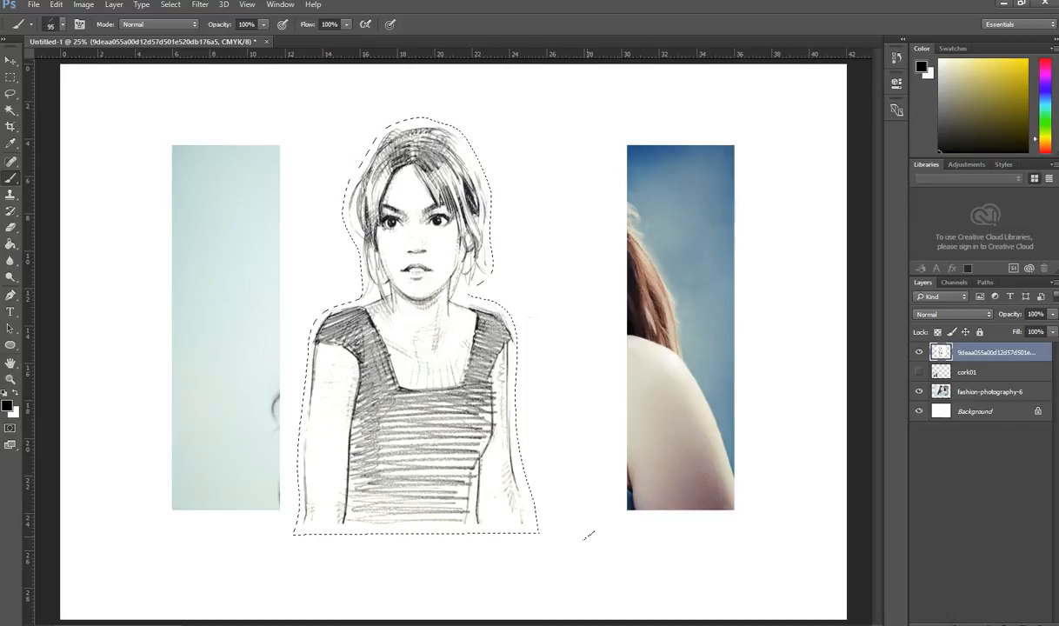
Step: Invert the selection and delete the sketch's white background around the figure
left_click(510, 460, "alt")
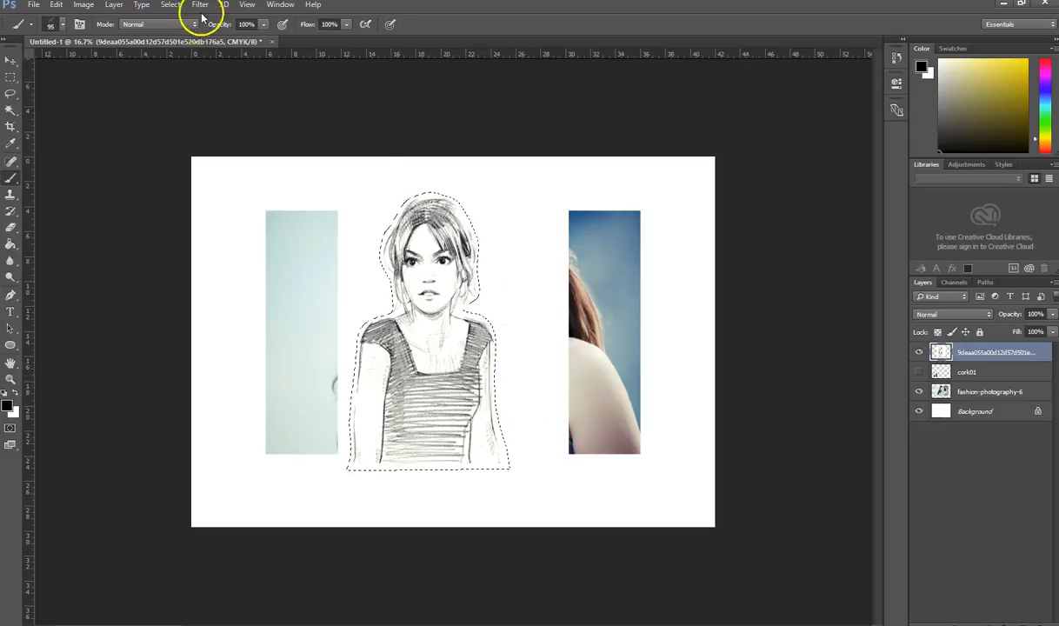
left_click(171, 5)
left_click(208, 55)
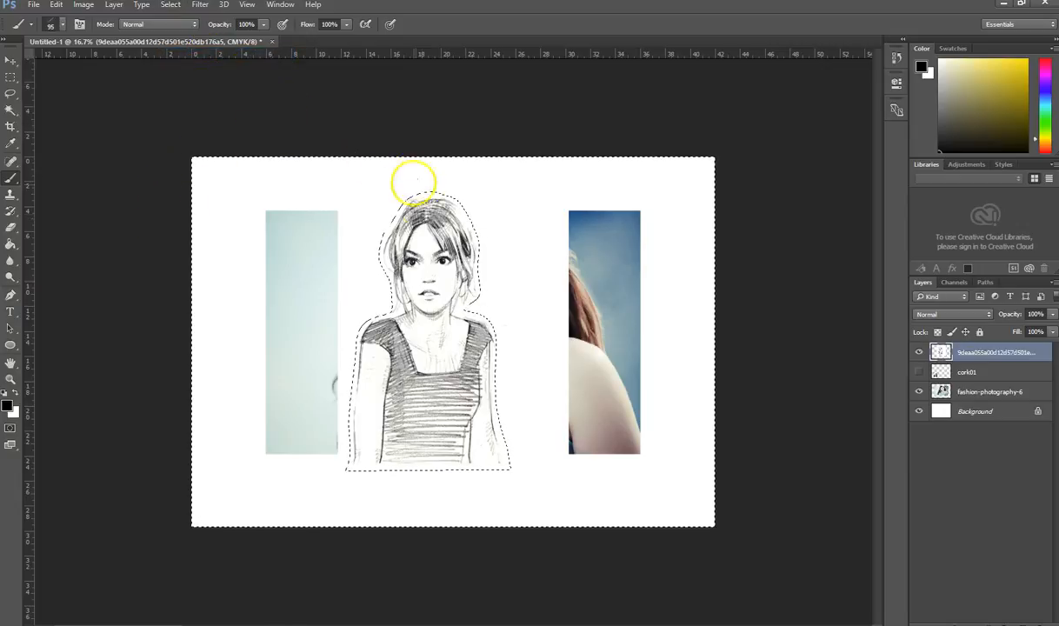
left_click_drag(166, 262, 306, 263)
left_click_drag(530, 276, 789, 278)
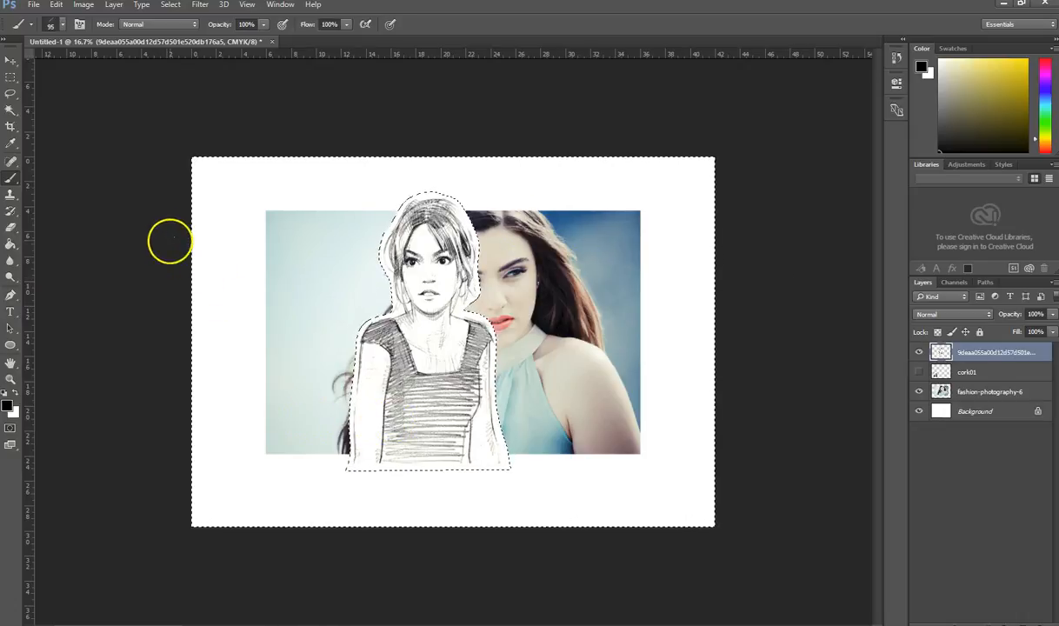
Step: Deselect and move the cut-out sketch to the lower-left part of the canvas, overlapping the photo's edge
left_click(171, 5)
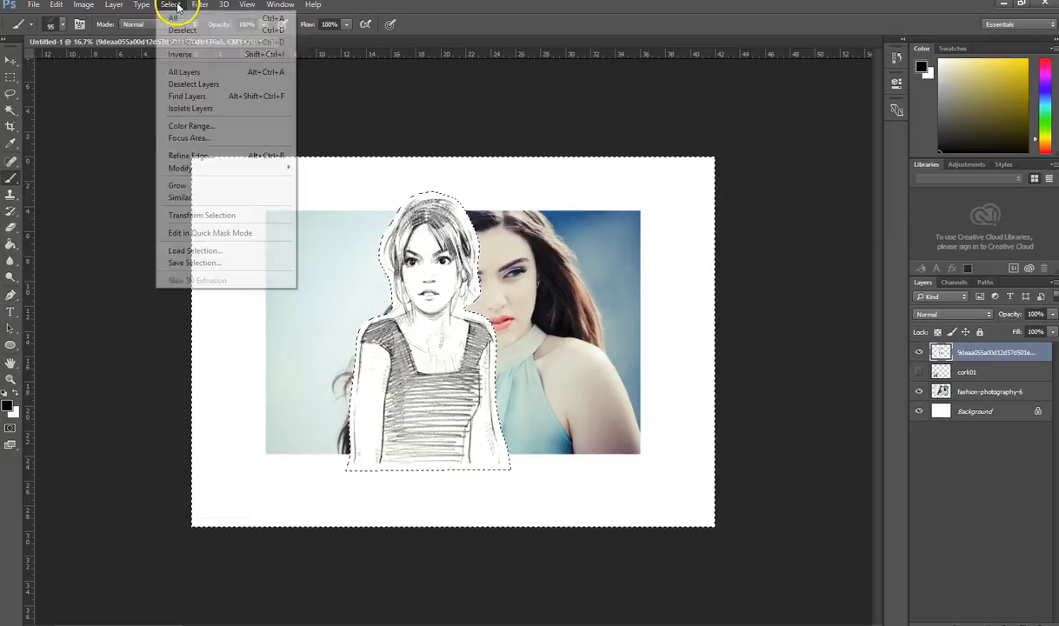
left_click(188, 25)
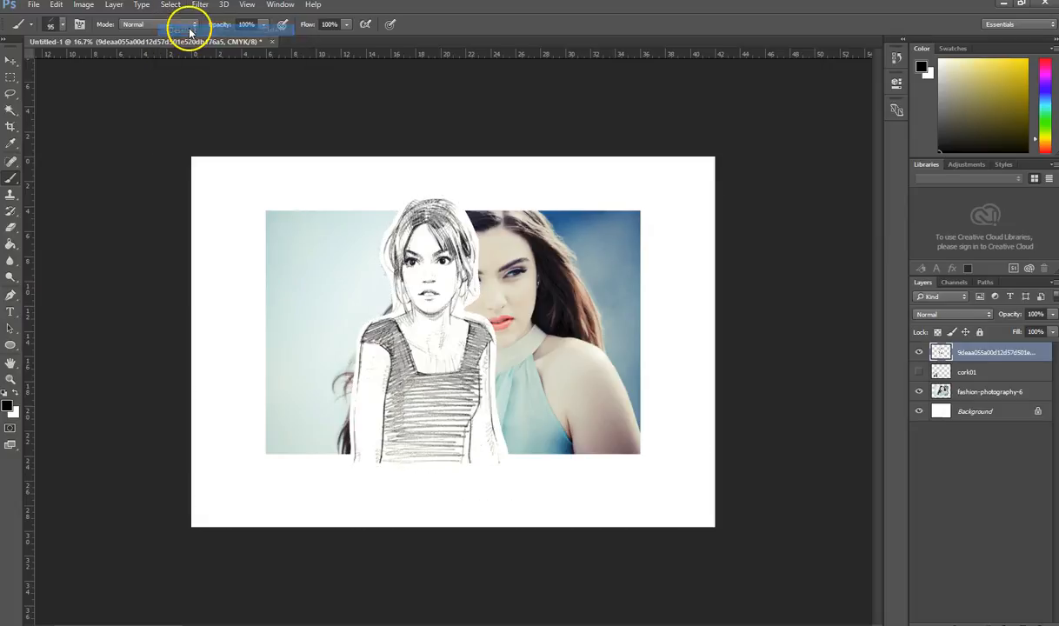
left_click(11, 61)
mouse_move(427, 263)
left_mouse_down()
mouse_move(313, 300)
mouse_move(326, 348)
mouse_move(329, 322)
mouse_move(319, 329)
left_mouse_up()
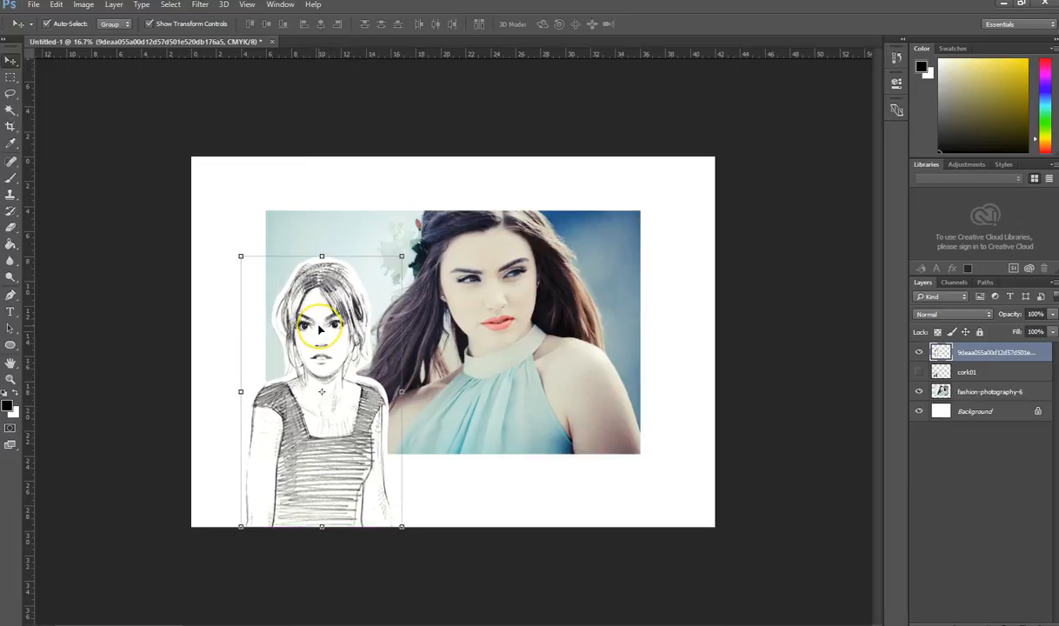